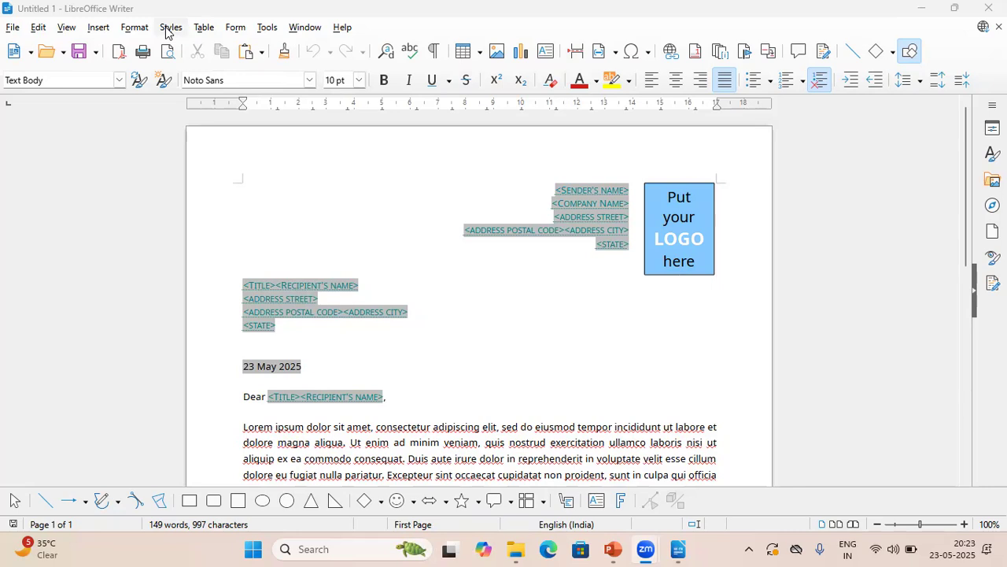
Show the Track Changes toolbar and switch on recording of changes to the letter.
left_click(9, 28)
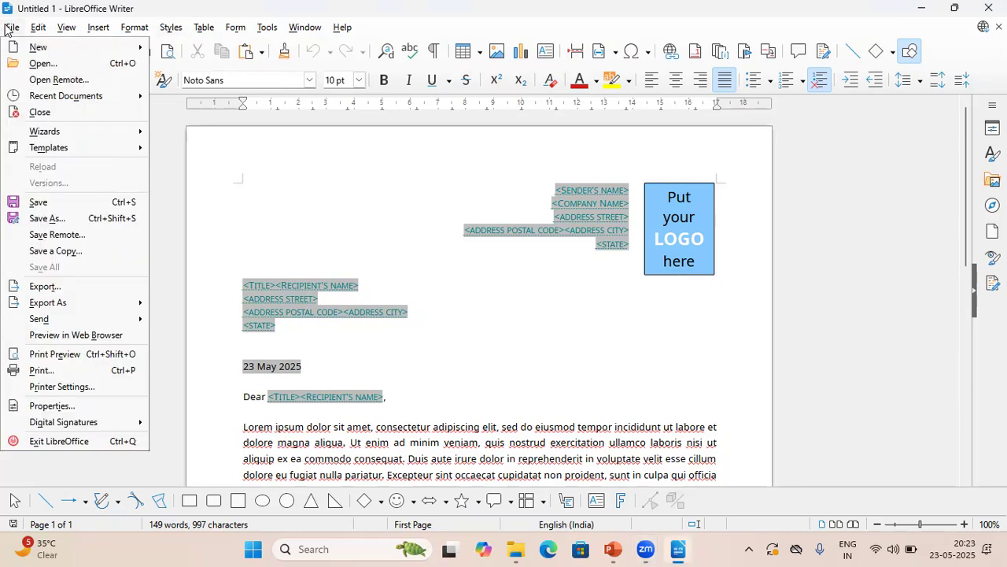
mouse_move(46, 31)
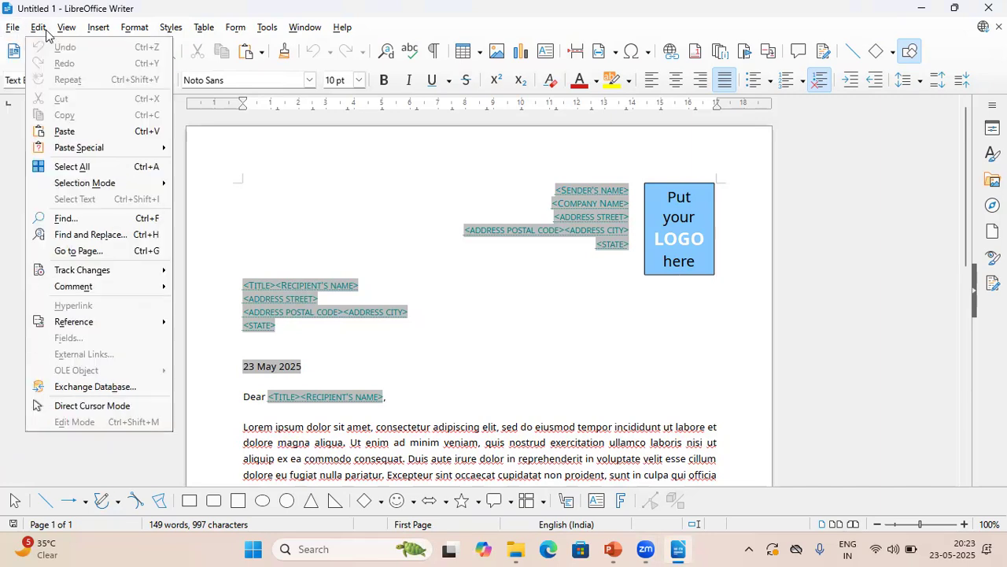
mouse_move(96, 273)
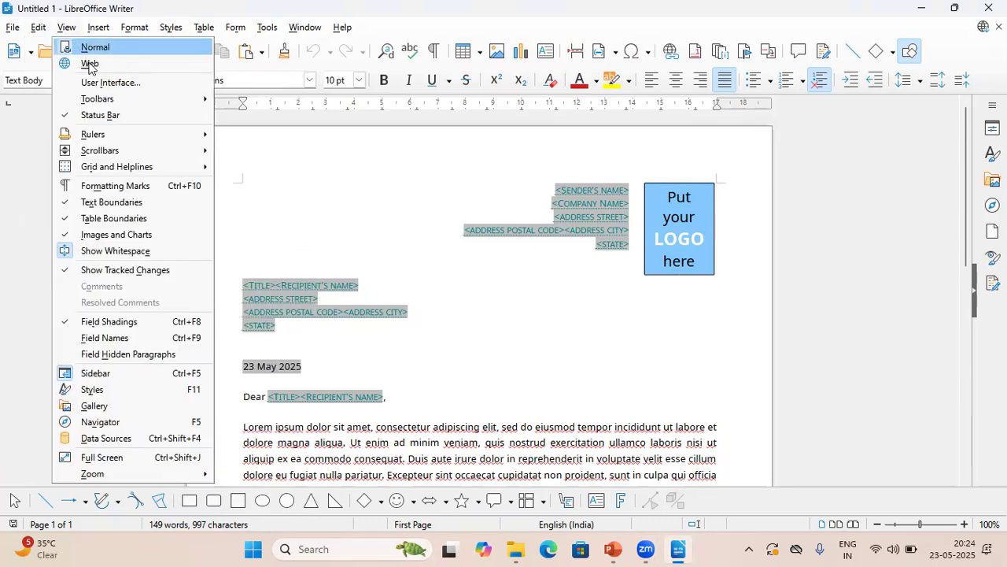
mouse_move(106, 100)
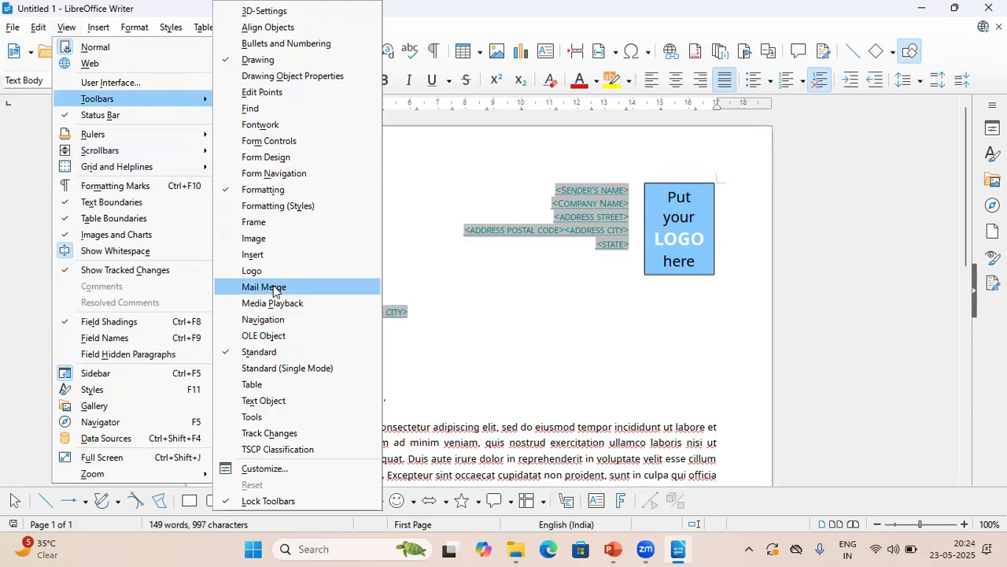
left_click(295, 435)
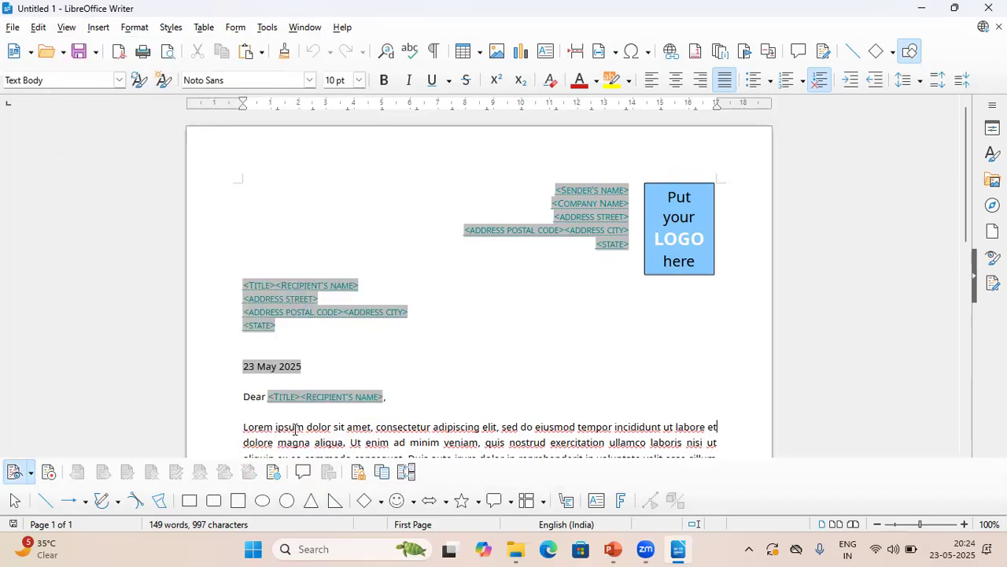
left_click(48, 472)
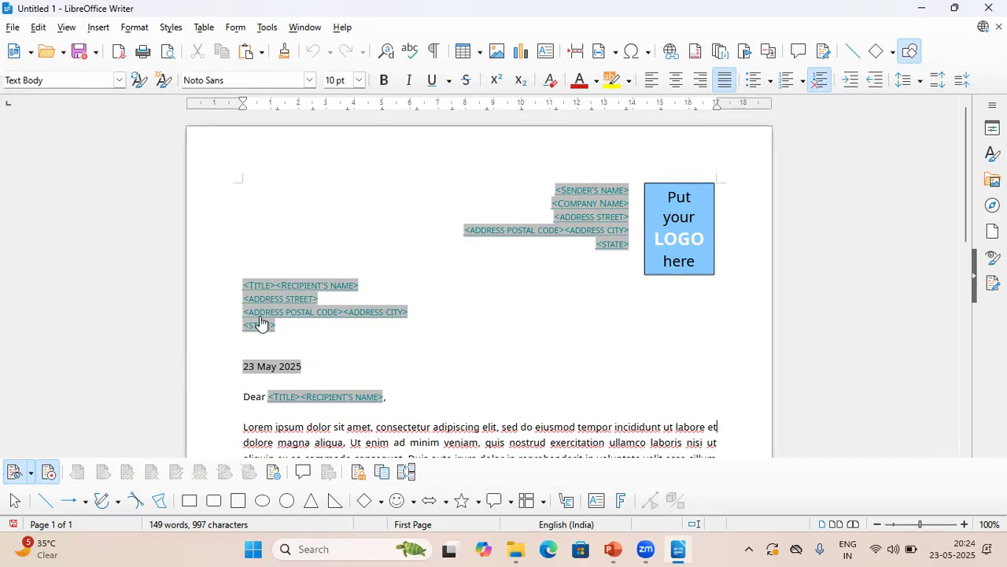
left_click(12, 27)
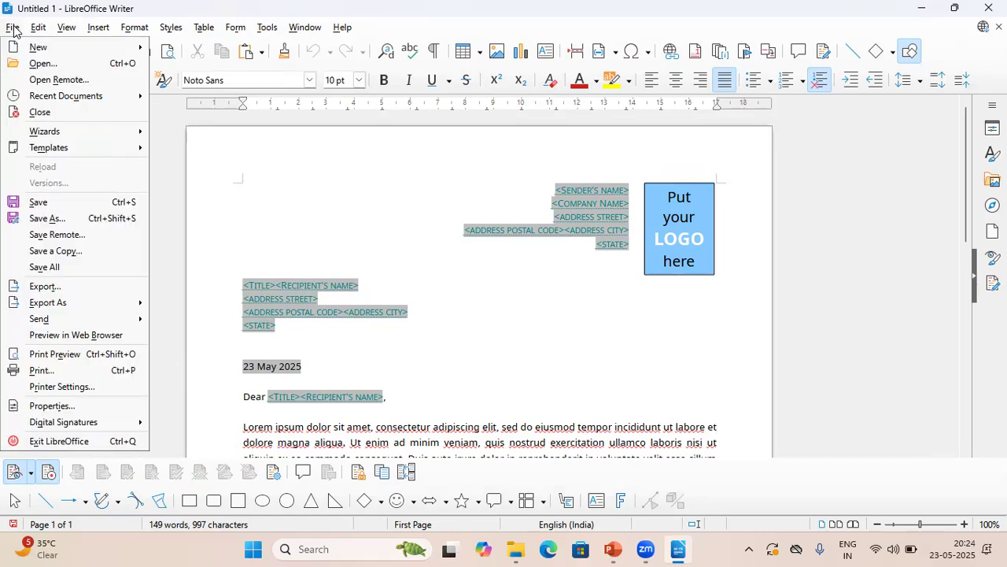
Save the letter as document1.odt in Downloads, replacing the existing file.
left_click(56, 218)
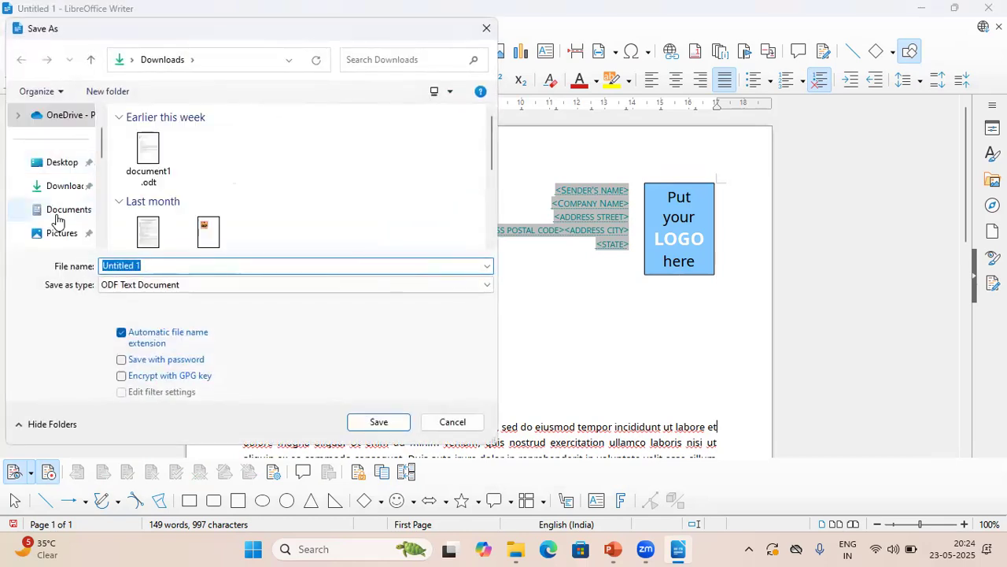
left_click(148, 155)
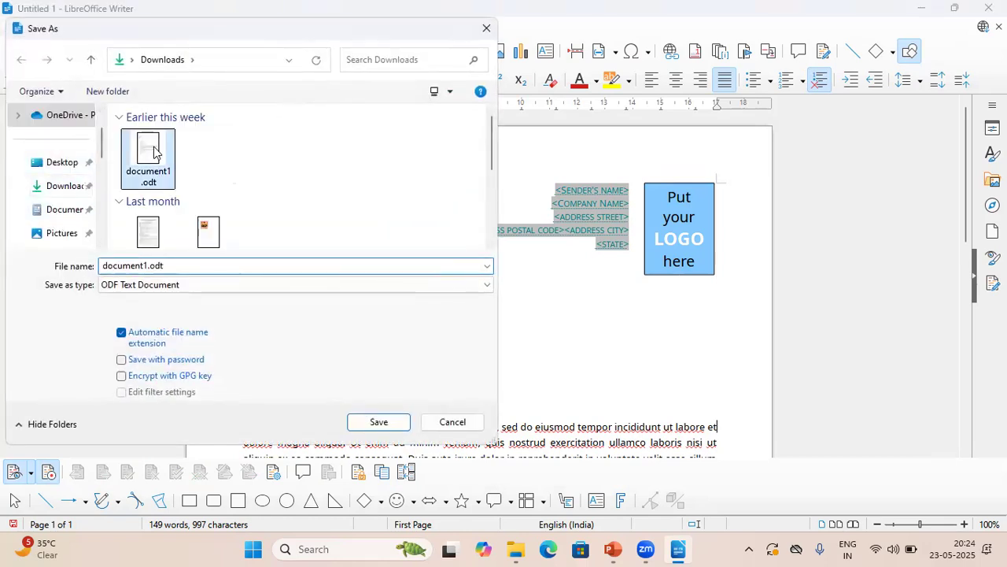
left_click(379, 422)
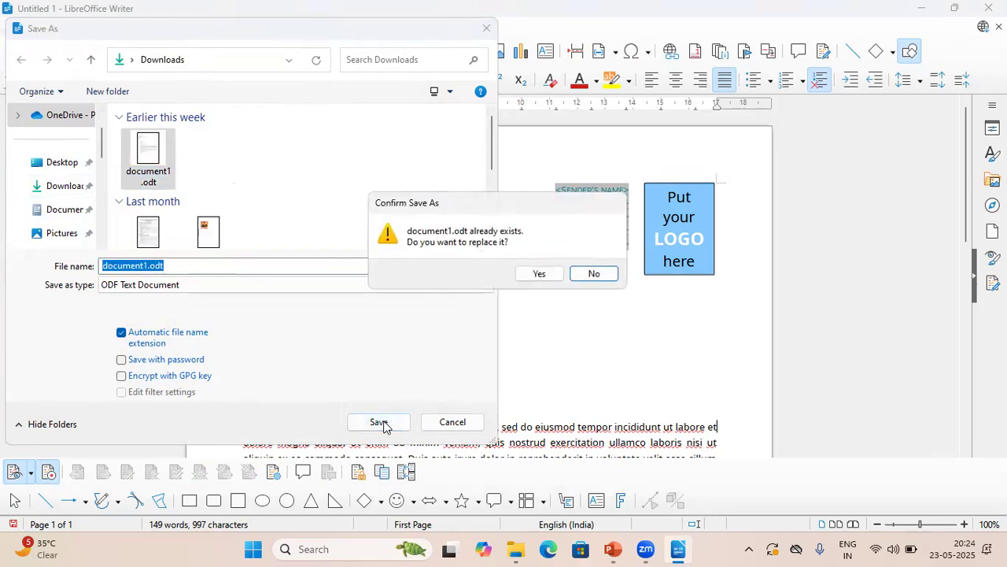
left_click(549, 275)
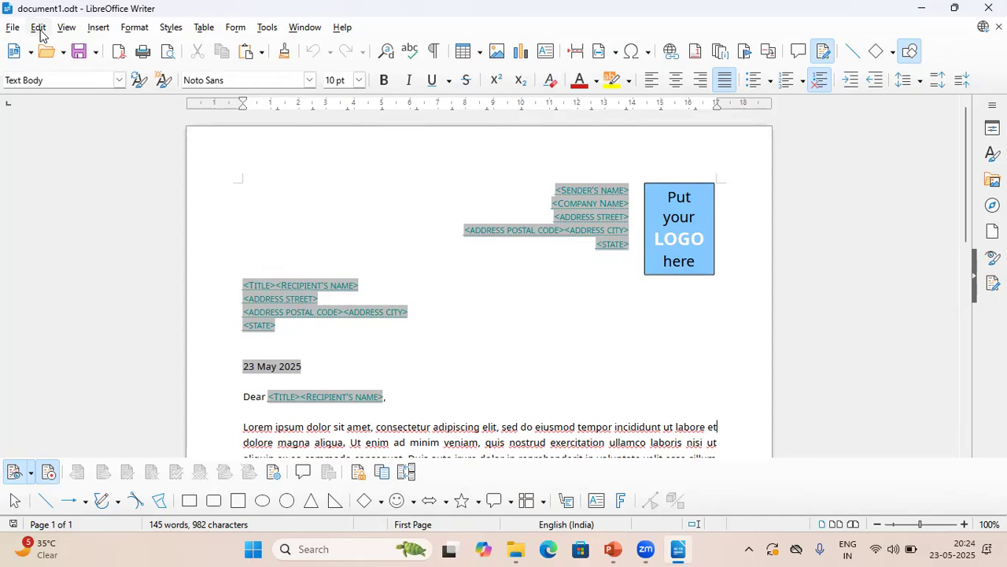
Check the Edit menu's track changes options, then choose Protect Track Changes.
left_click(39, 28)
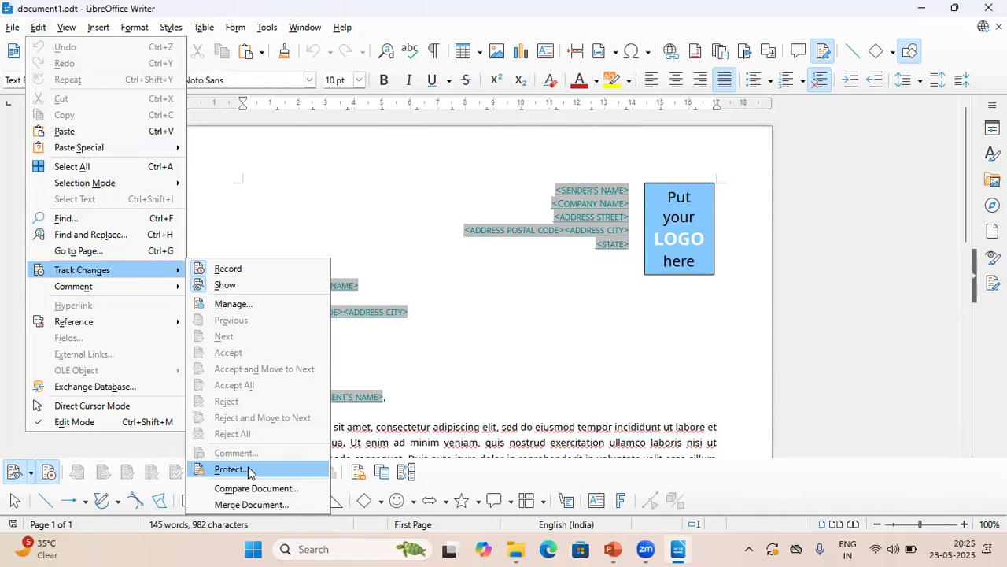
left_click(444, 378)
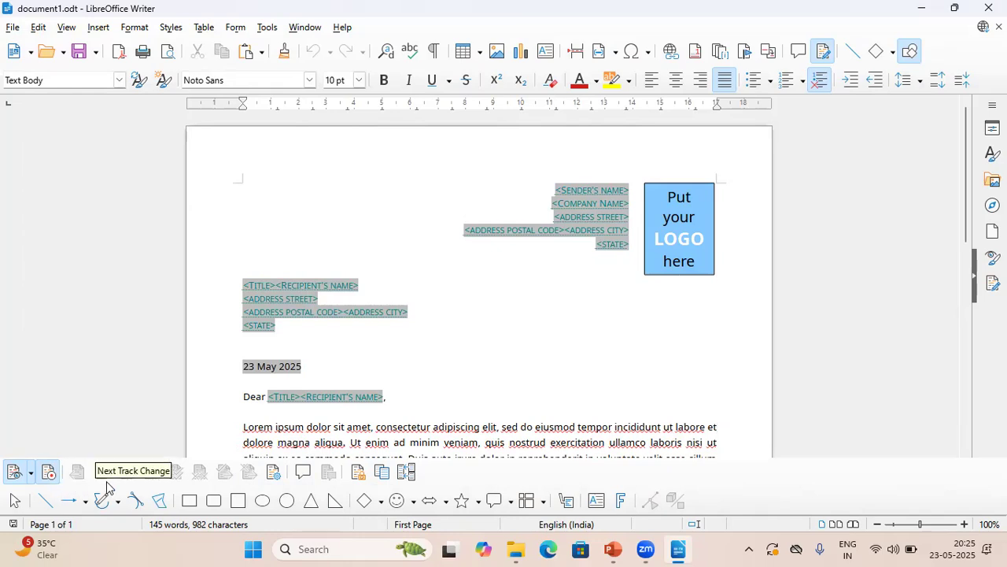
left_click(358, 473)
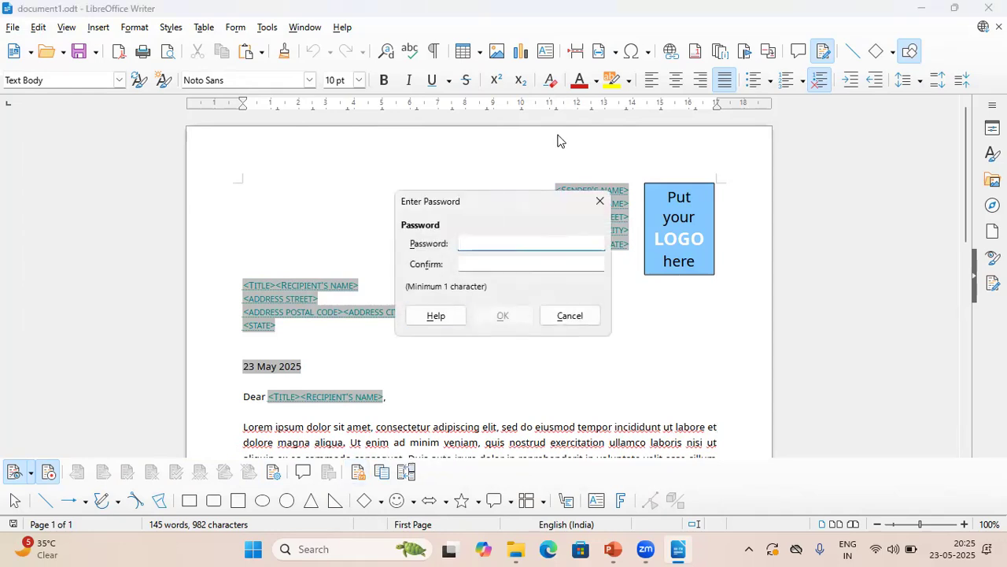
Enter and confirm the protection password for the tracked changes.
type("123")
left_click(475, 260)
type("123")
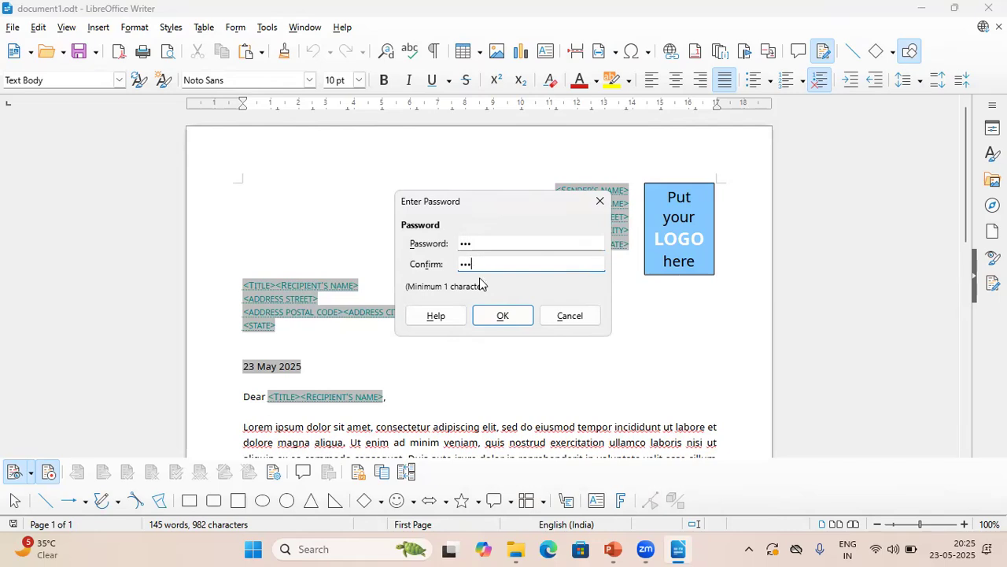
key("Return")
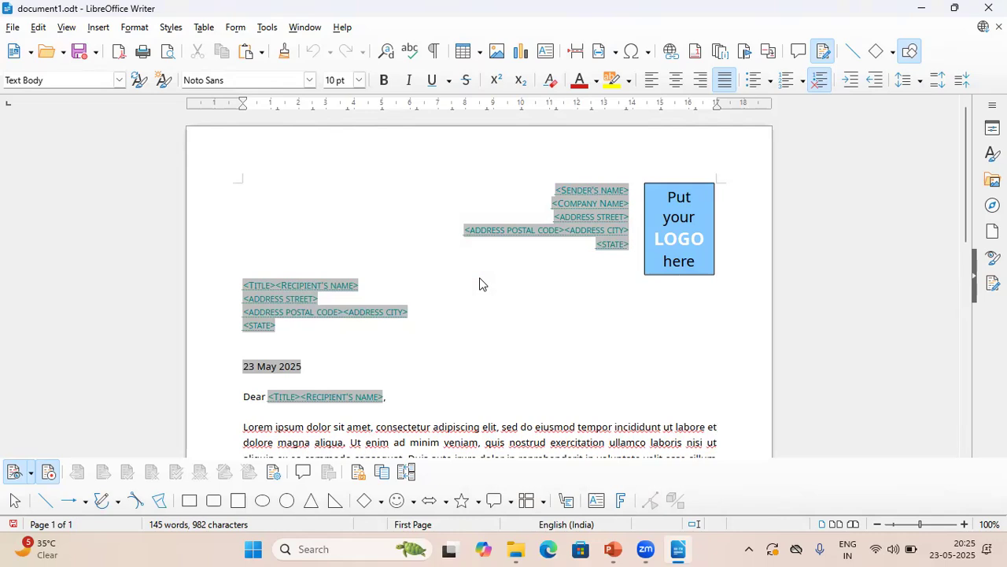
left_click(3, 28)
mouse_move(32, 31)
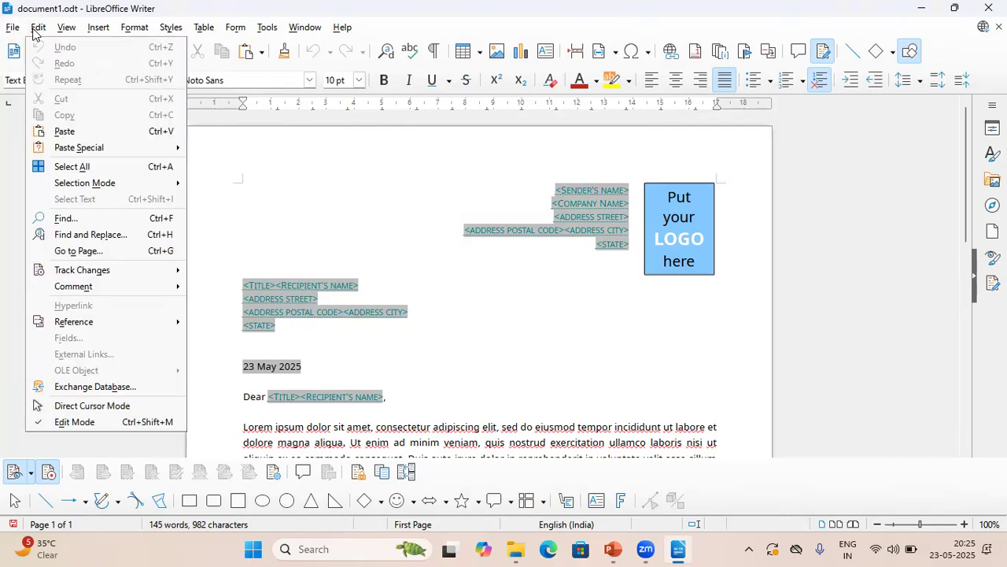
mouse_move(136, 270)
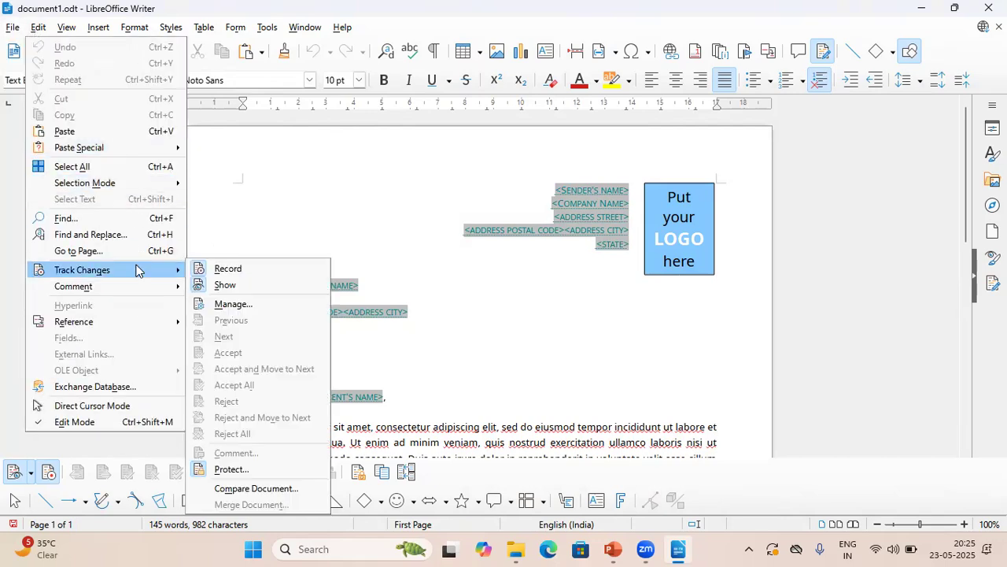
left_click(224, 275)
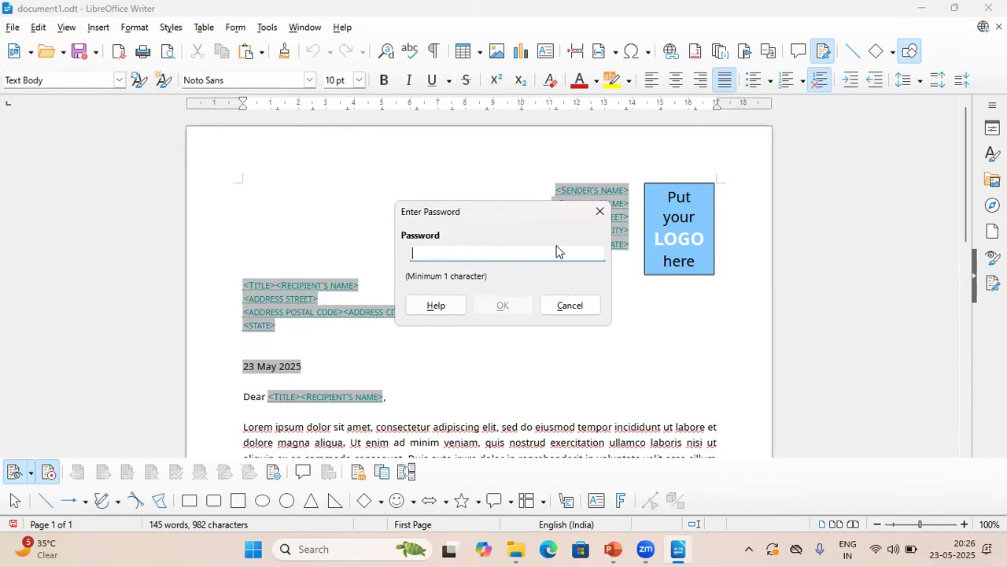
left_click(601, 213)
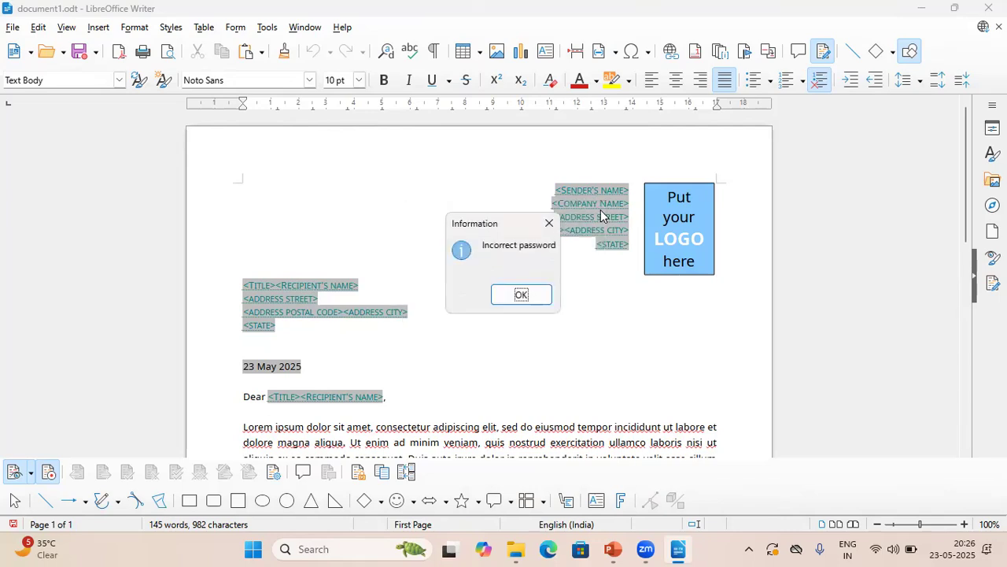
key("Return")
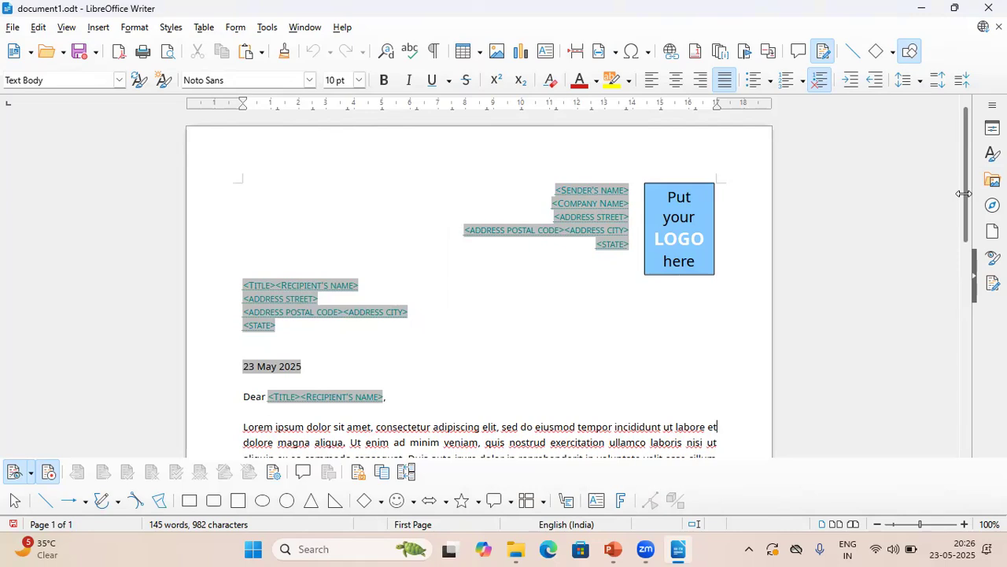
Delete 'adipiscing' in the first paragraph as a tracked deletion.
left_click_drag(964, 198, 958, 281)
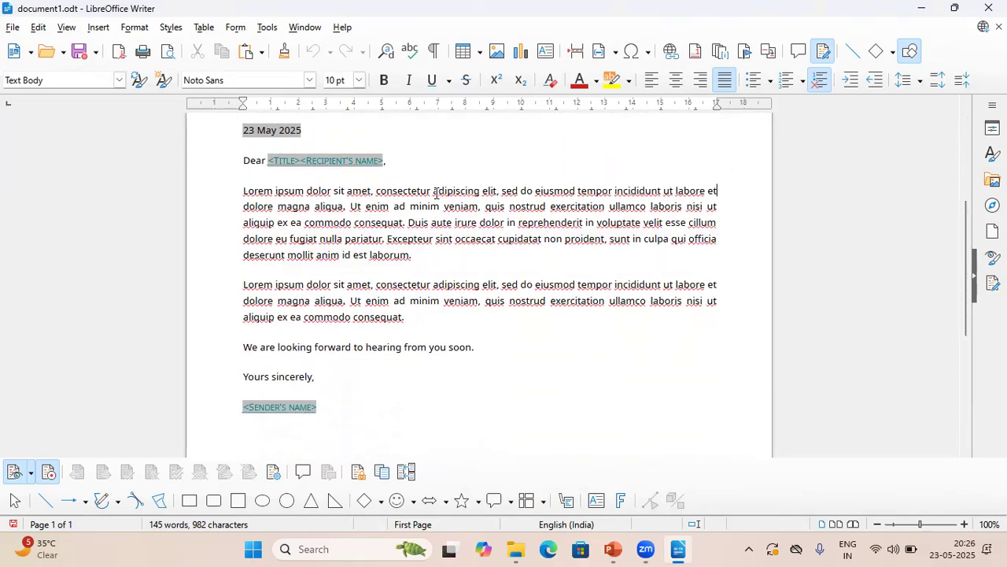
left_click_drag(443, 193, 481, 191)
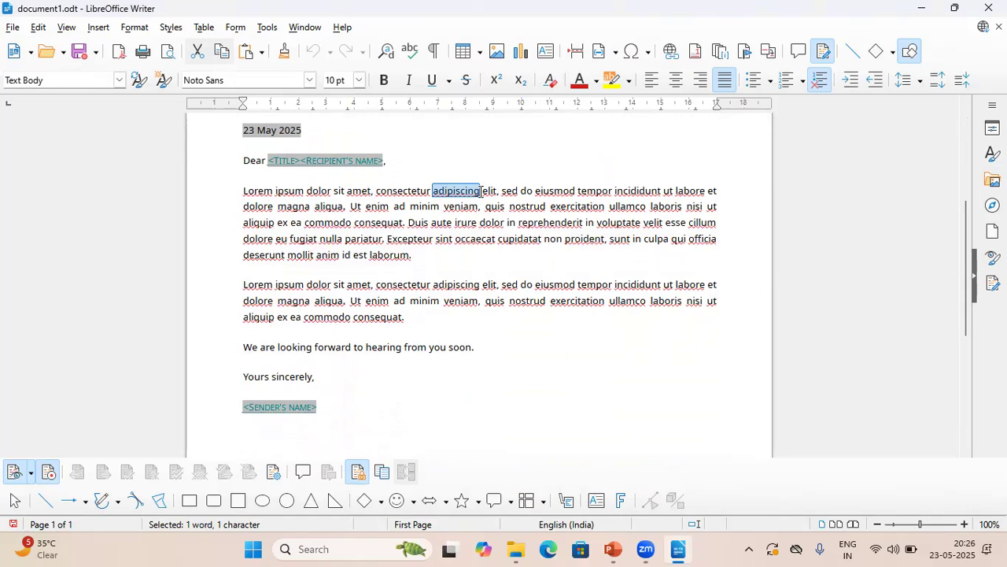
key("Delete")
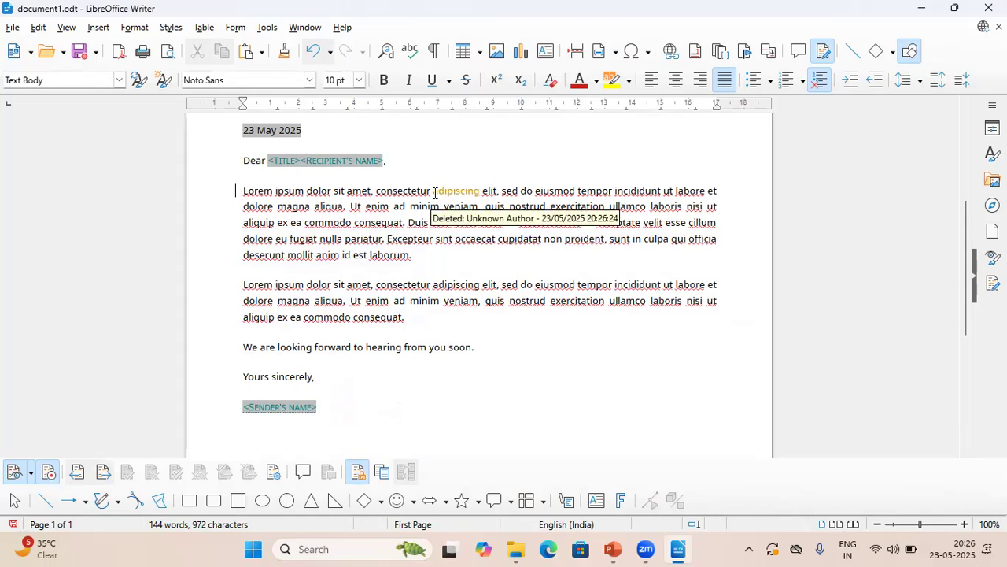
Replace 'sectetur' with 'struction' so consectetur reads construction, then list the recorded changes.
left_click_drag(431, 190, 395, 193)
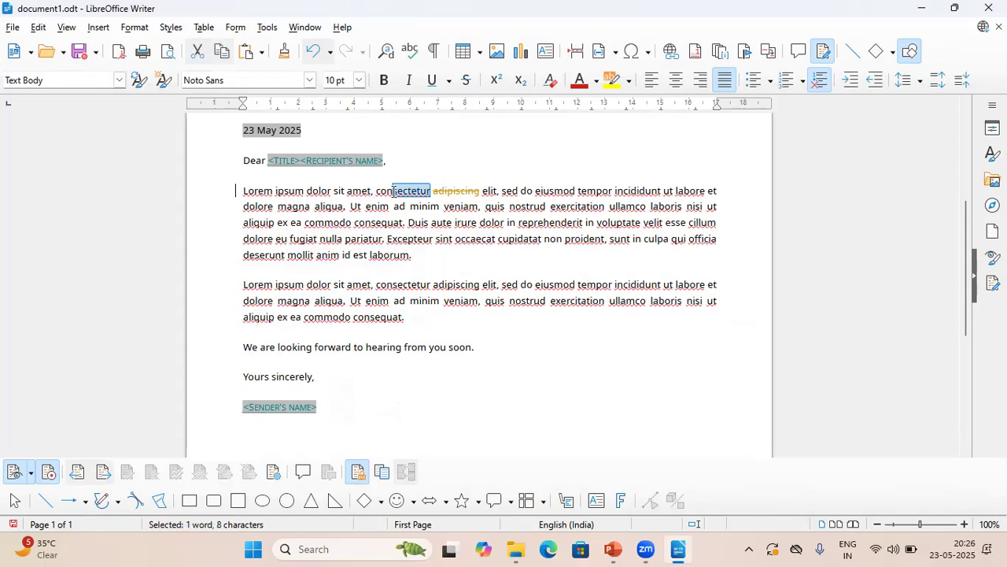
type("structi")
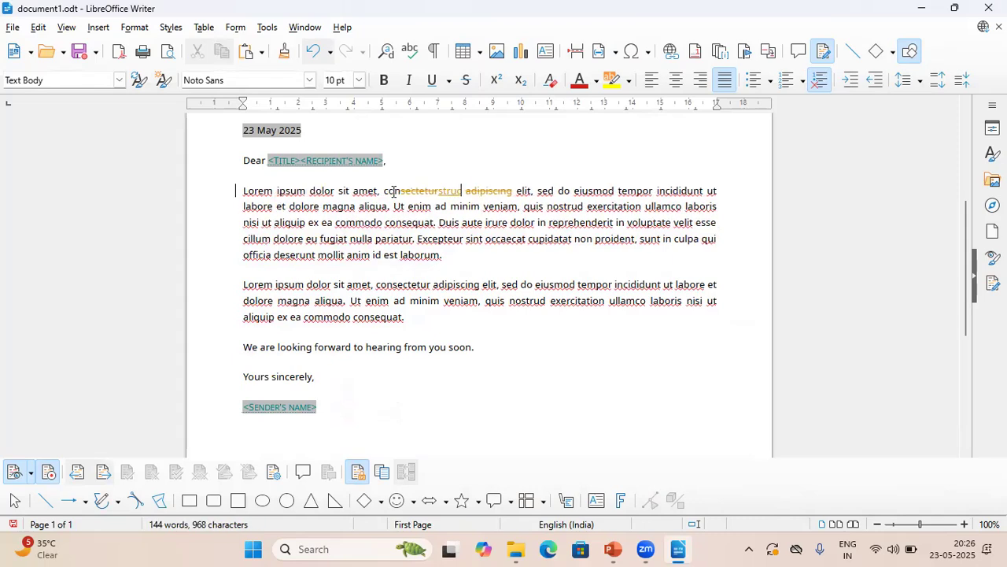
type("on")
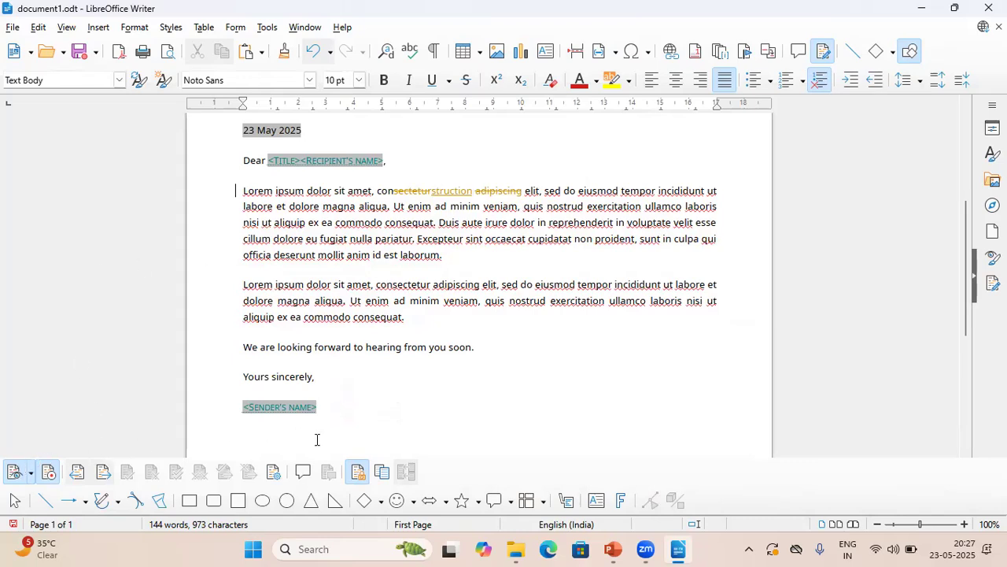
left_click(275, 474)
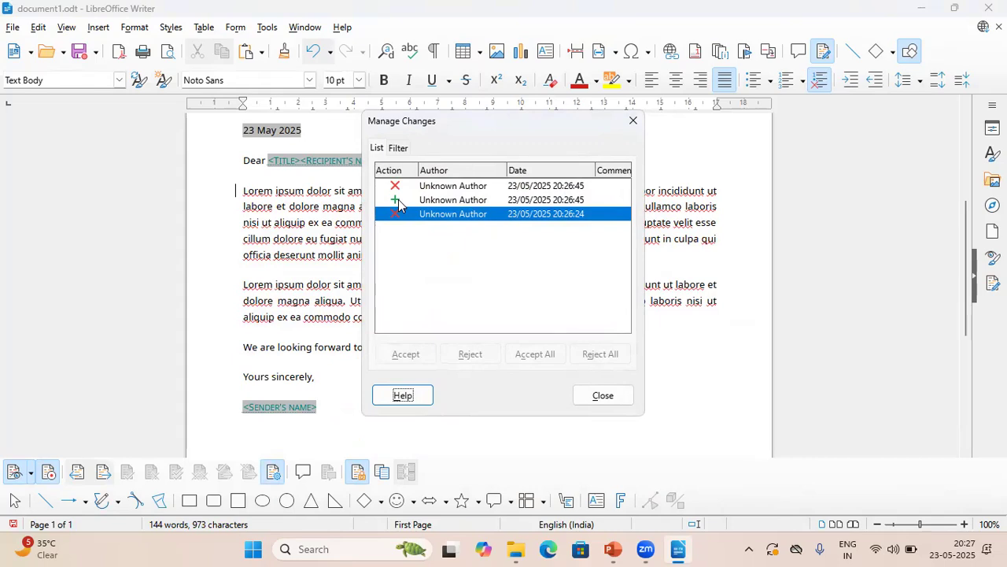
Step through the three recorded changes: the adipiscing deletion, struction insertion and sectetur deletion.
left_click(445, 189)
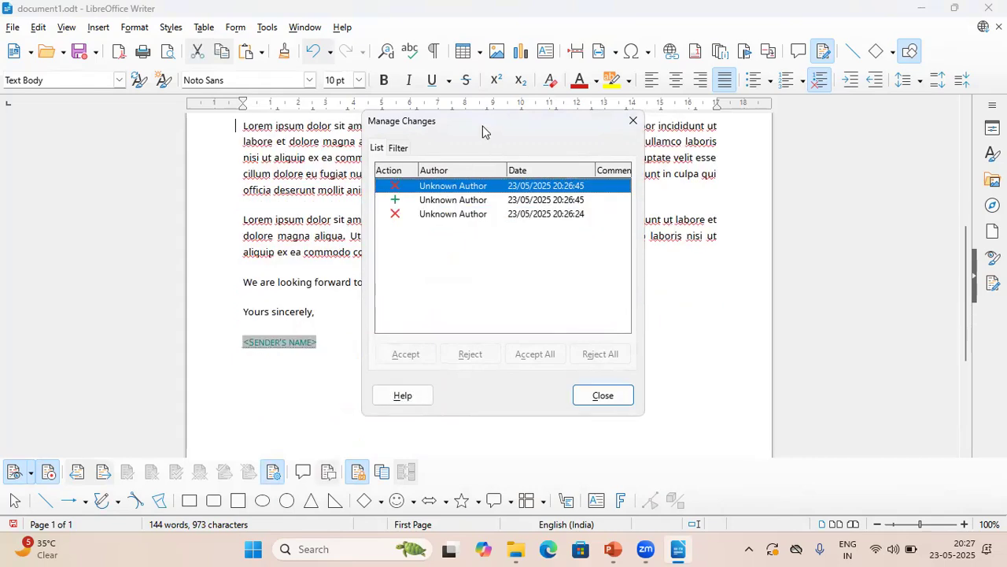
left_click_drag(483, 126, 645, 246)
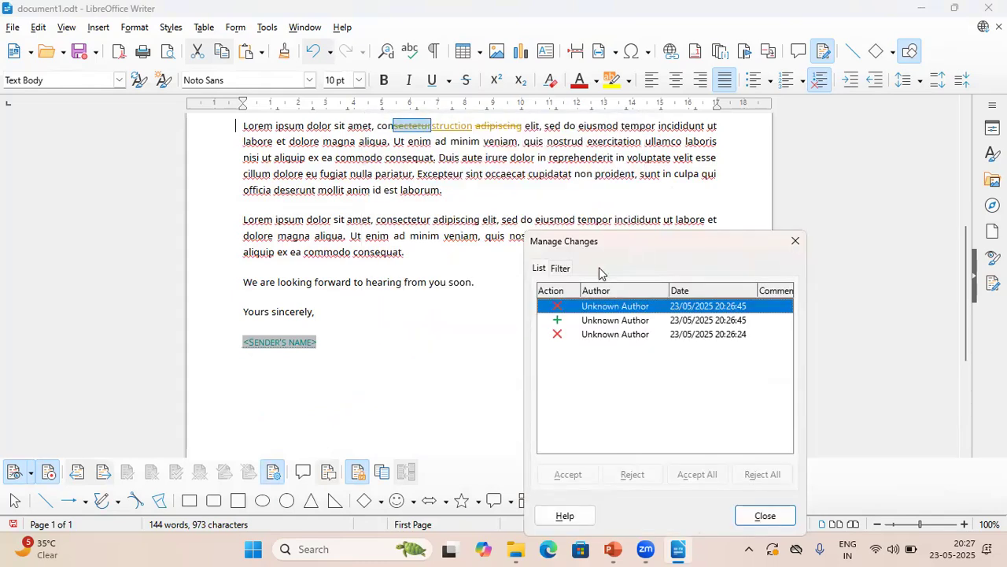
left_click(661, 334)
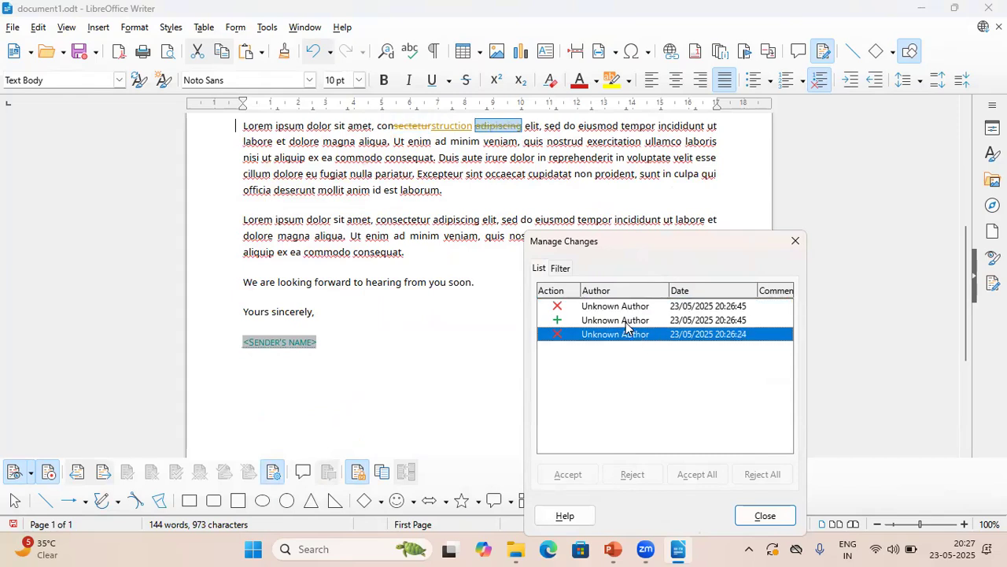
left_click(627, 323)
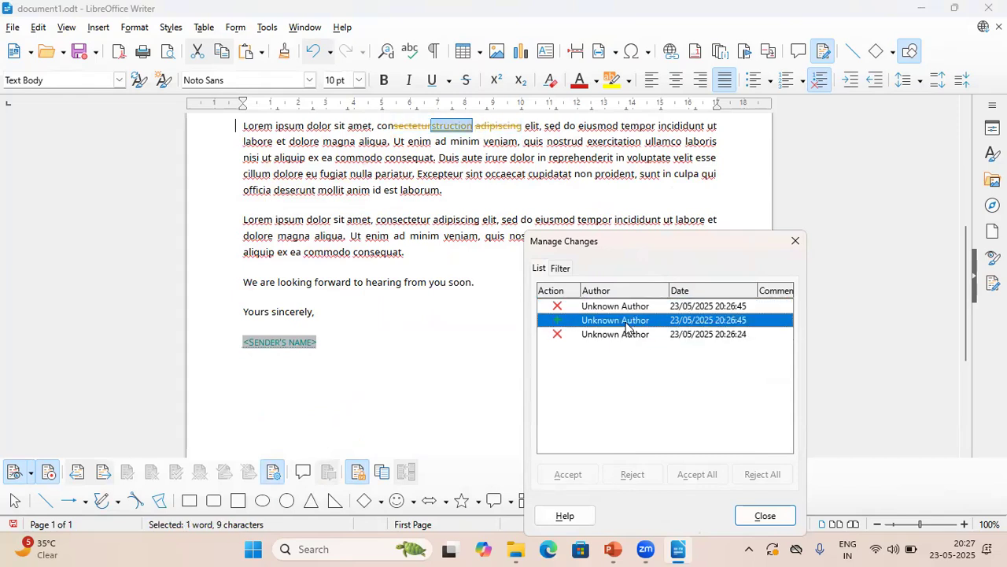
left_click(614, 307)
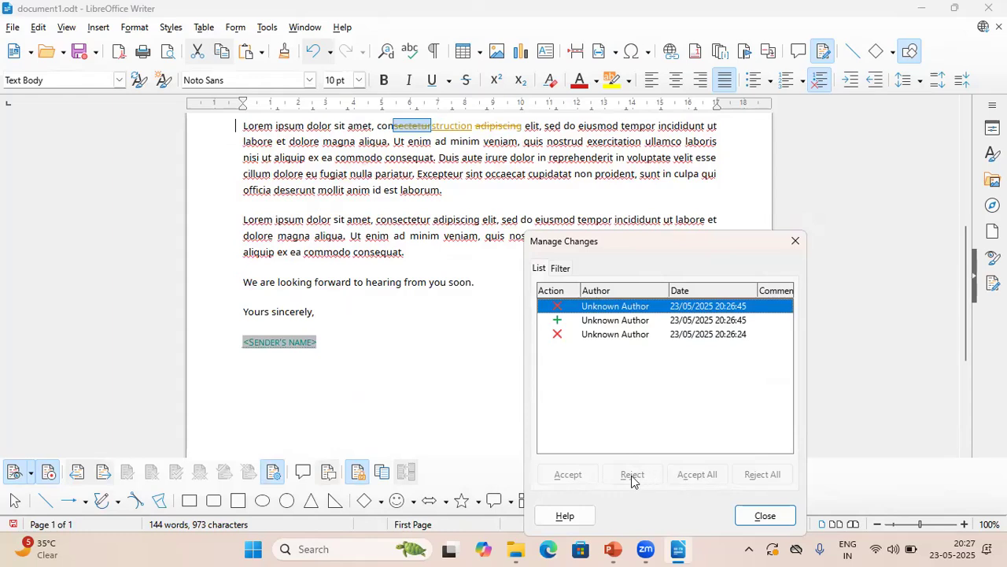
Close Manage Changes and check the Show Track Changes options without changing them.
left_click(796, 242)
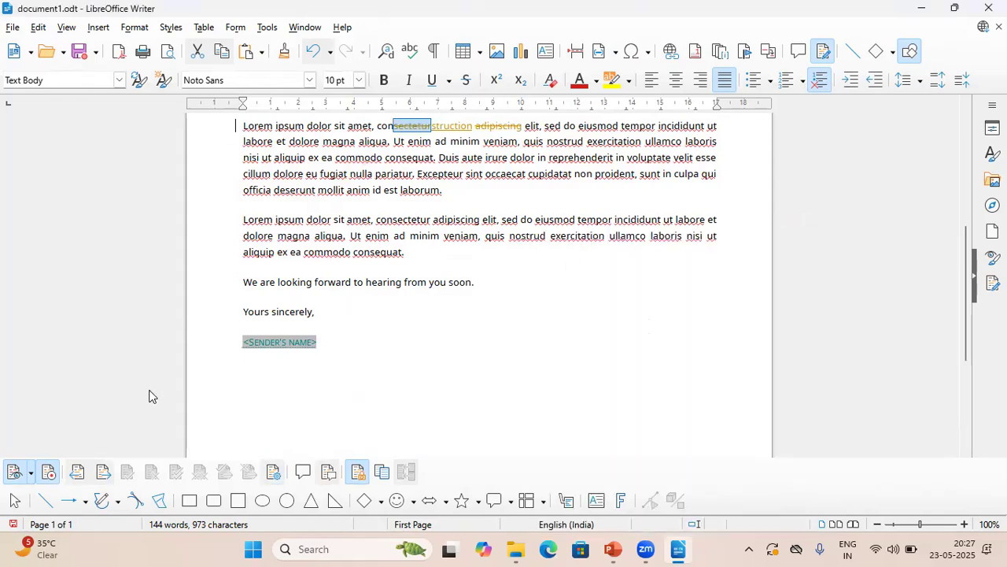
left_click(30, 474)
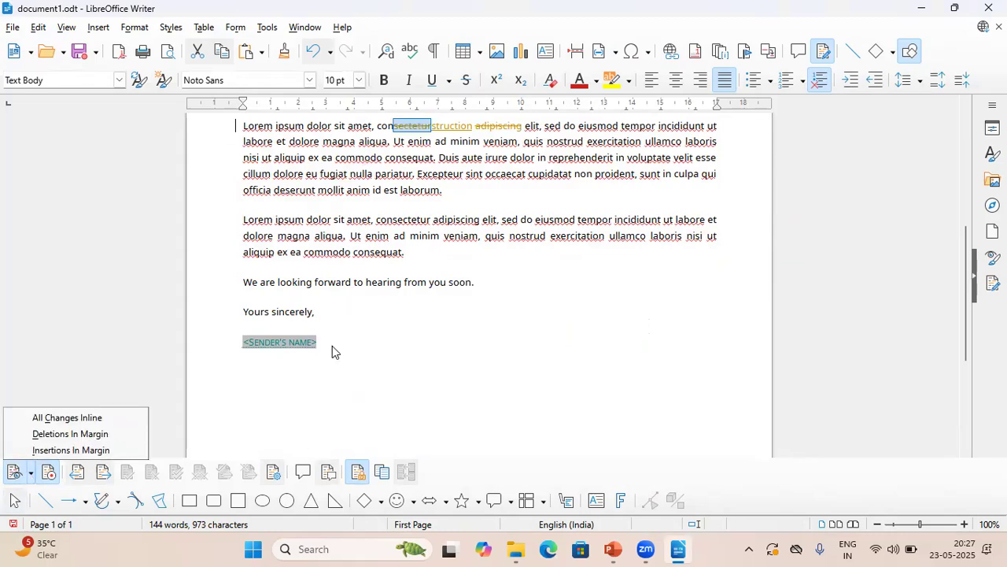
left_click(417, 340)
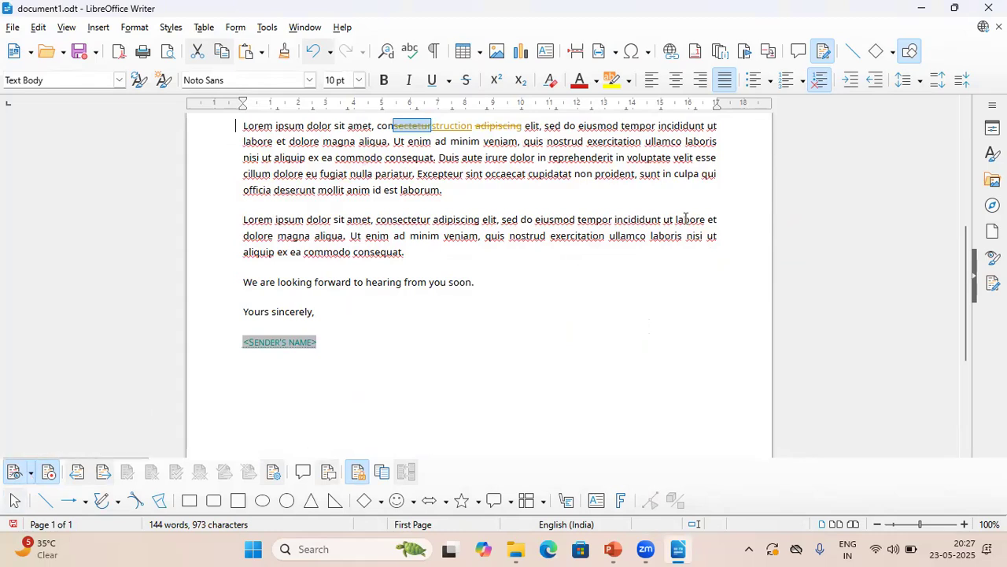